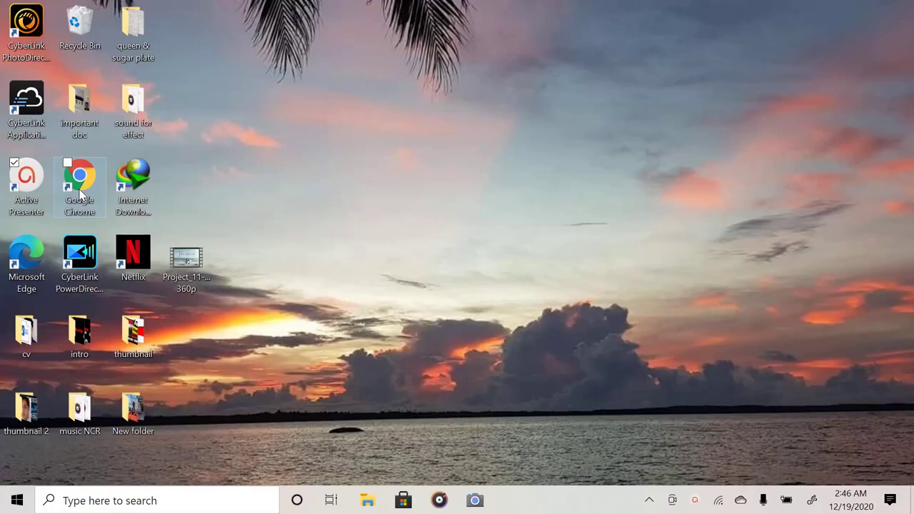
# Step: Launch Chrome, go to YouTube, and open YouTube Studio from the account avatar menu
pyautogui.doubleClick(81, 195)
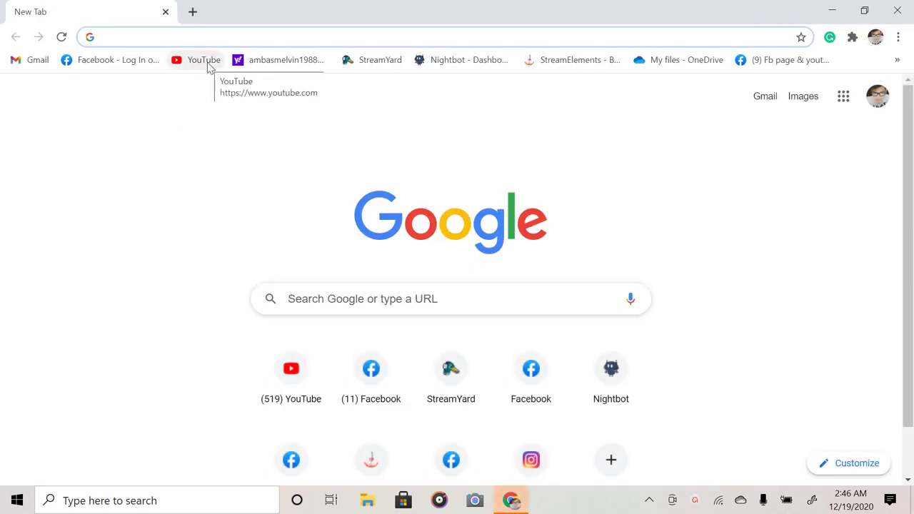
pyautogui.click(208, 64)
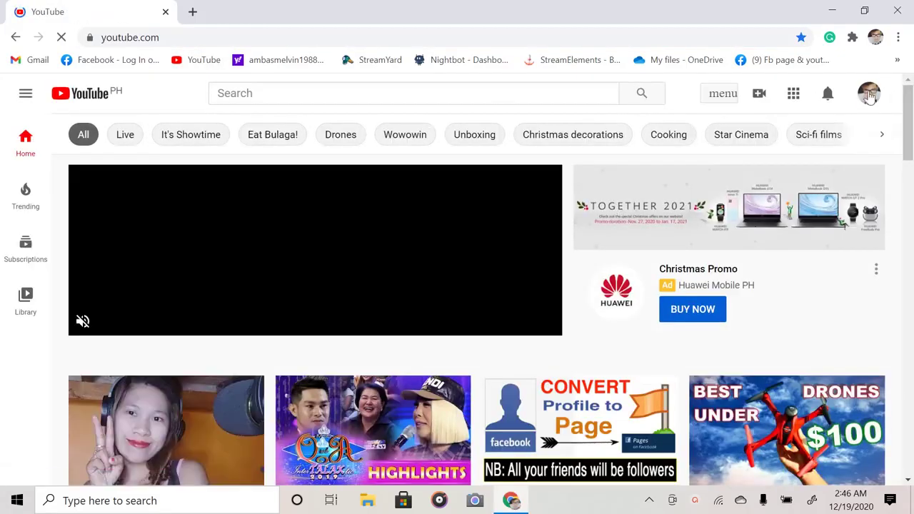
pyautogui.click(869, 94)
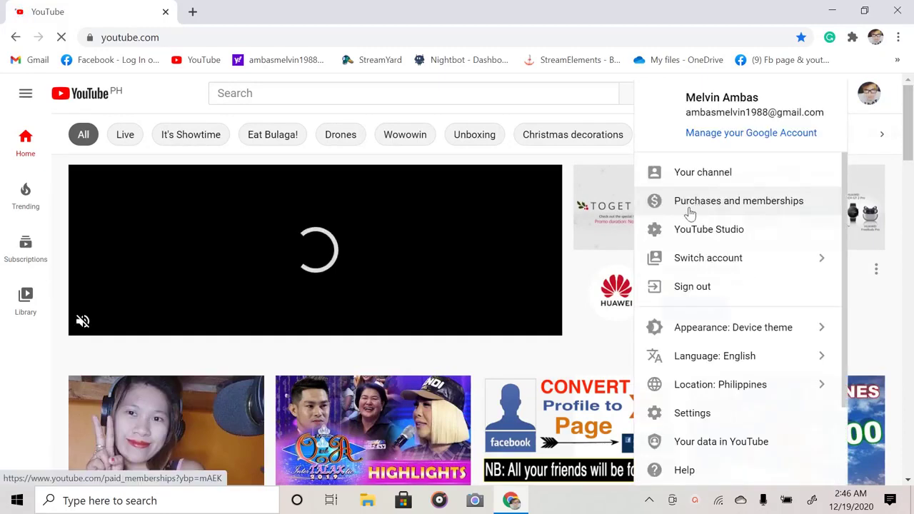
pyautogui.click(677, 229)
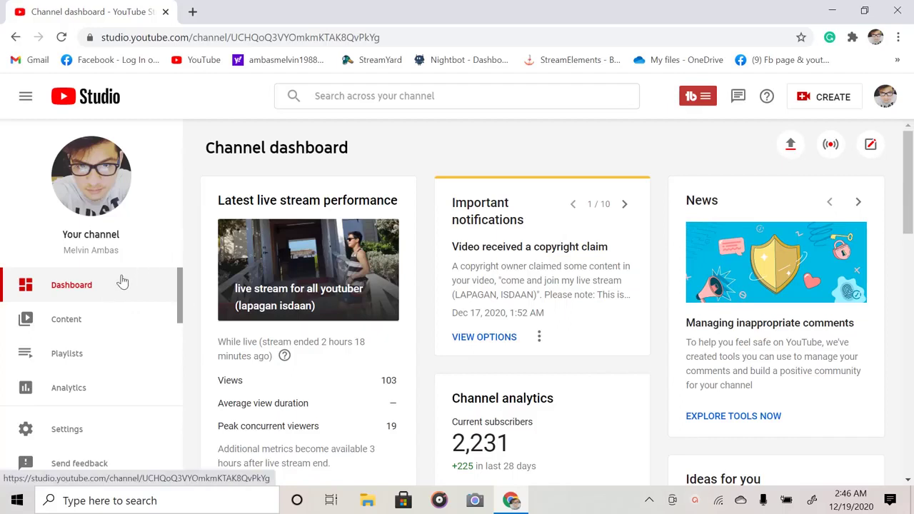
# Step: Show the Live tab of the channel content, listing the upcoming Dec 19, 2020 stream
pyautogui.click(63, 323)
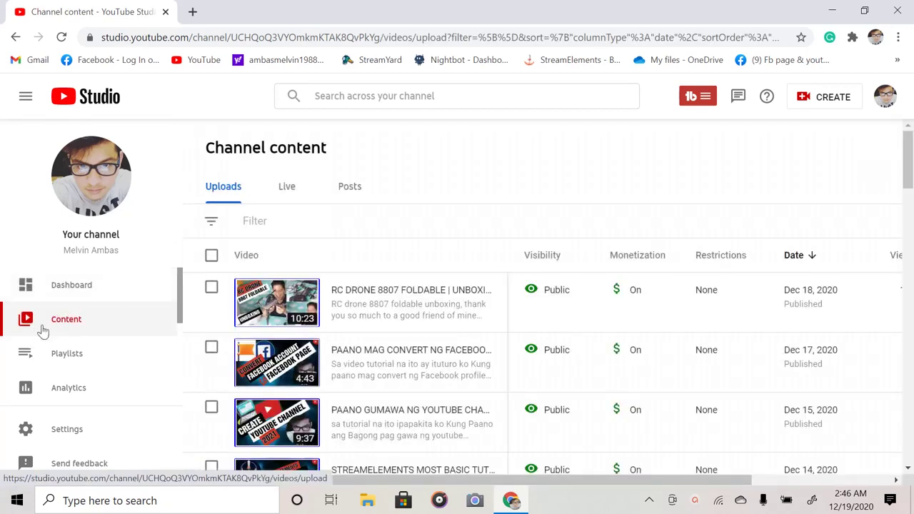
pyautogui.click(290, 189)
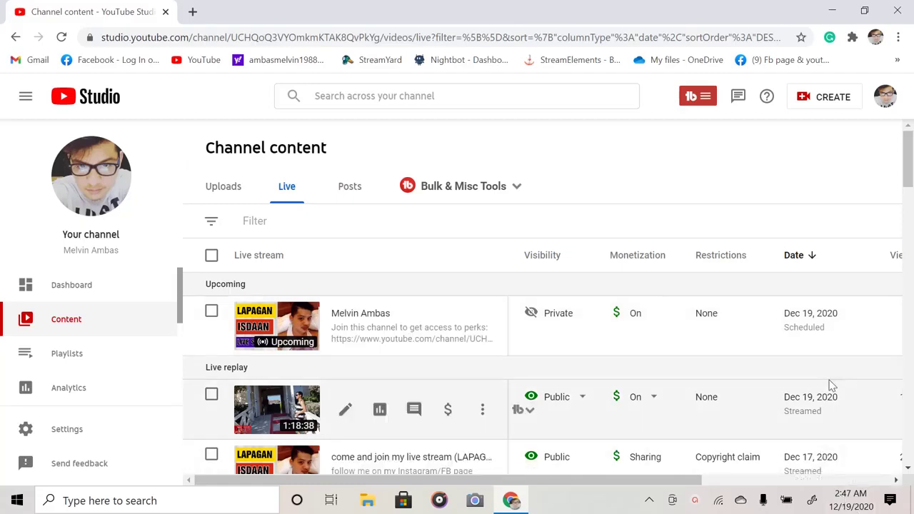
pyautogui.moveTo(275, 336)
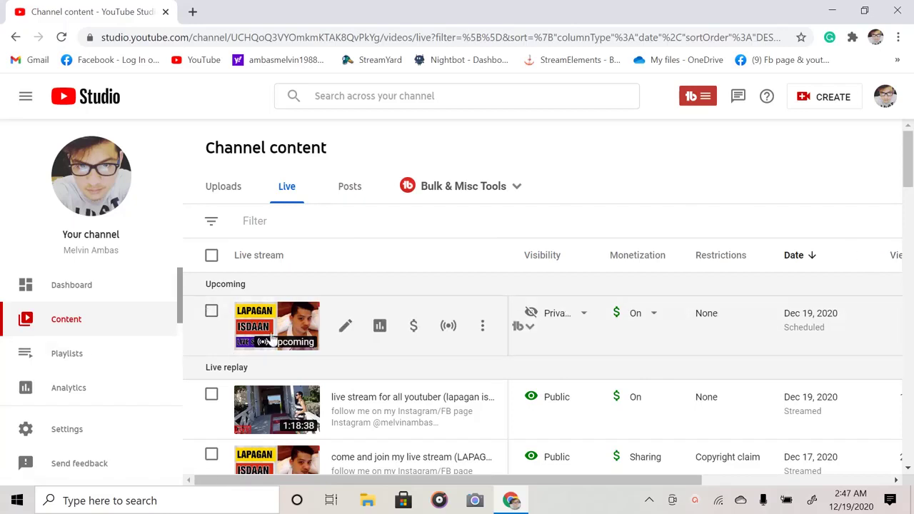
# Step: Open the upcoming private stream's Video details and preview its watch page in a new tab
pyautogui.click(274, 327)
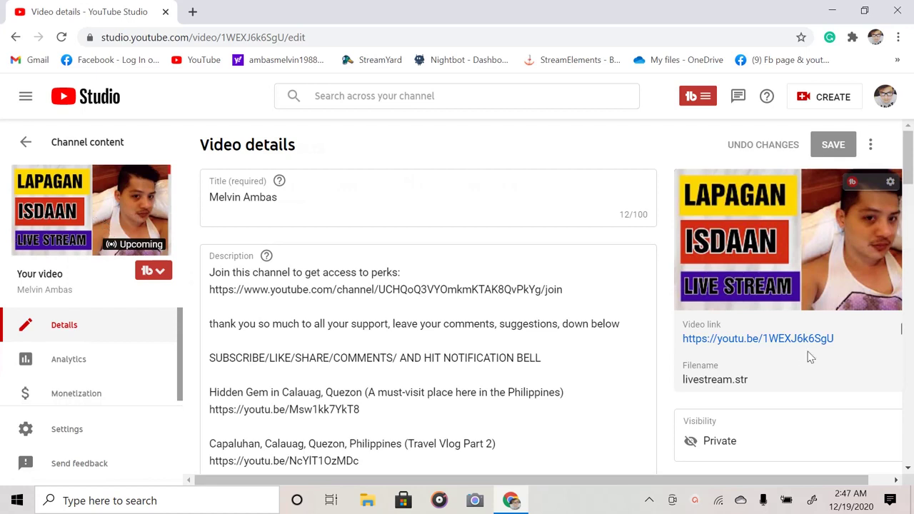
pyautogui.click(771, 344)
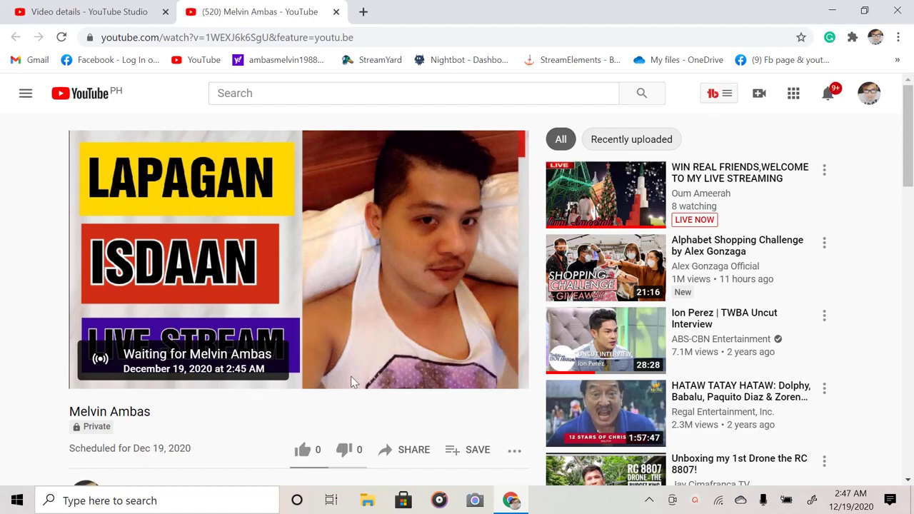
pyautogui.click(336, 11)
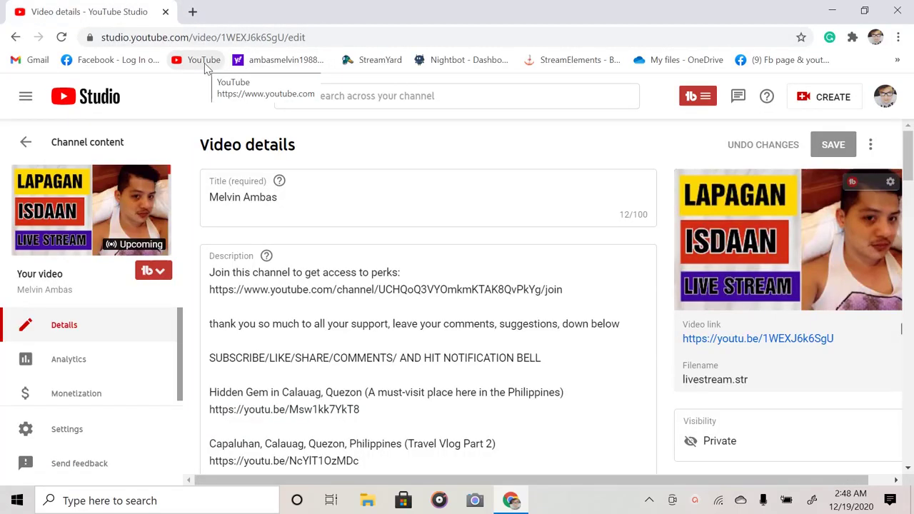
# Step: From the YouTube home page, choose Go live under Create to reach the Webcam stream form
pyautogui.click(204, 62)
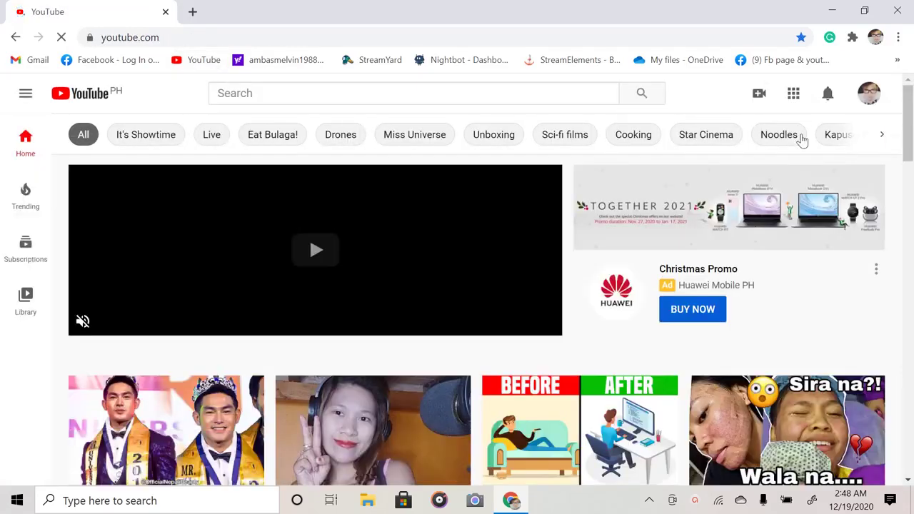
pyautogui.click(760, 100)
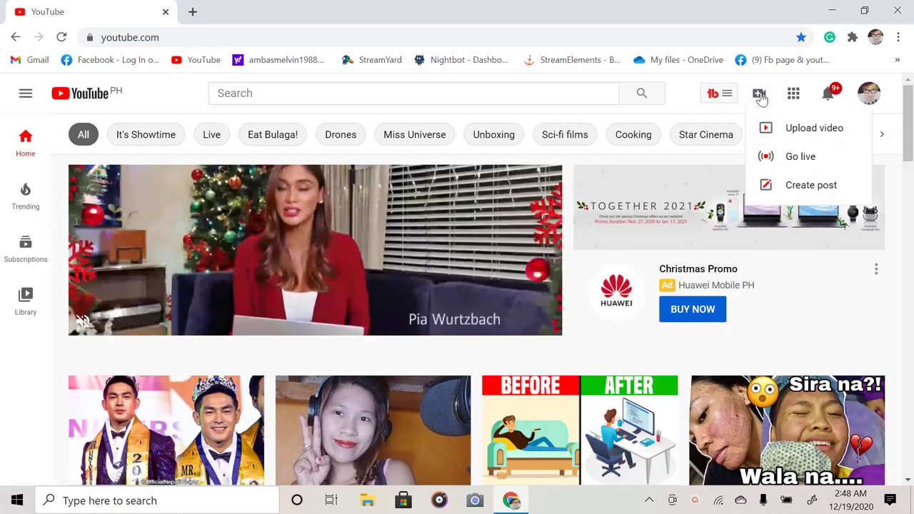
pyautogui.click(791, 158)
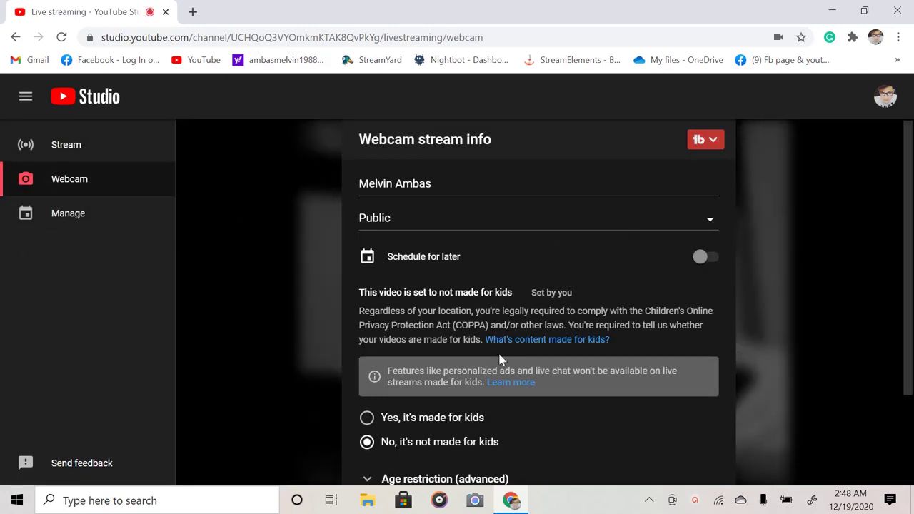
# Step: Look over the webcam form, then open the Manage page listing the Dec 19, 2020 stream
pyautogui.scroll(-2, 529, 328)
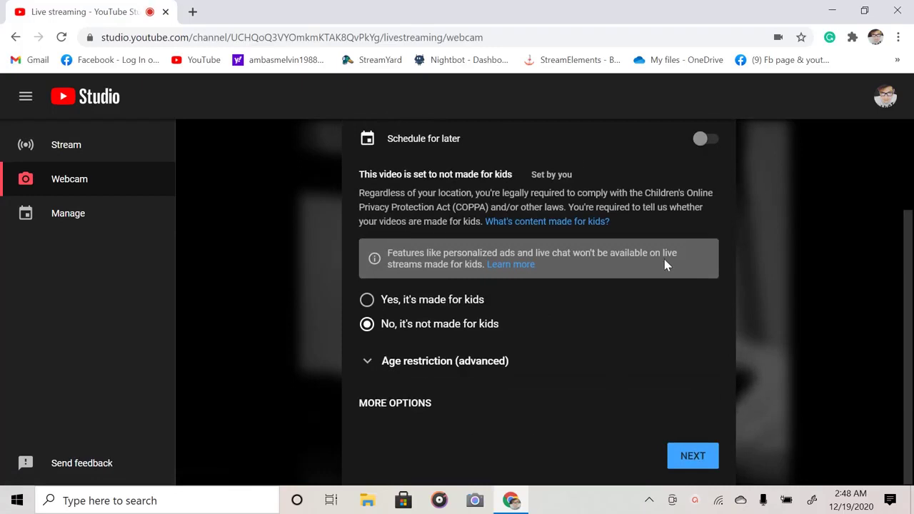
pyautogui.scroll(2, 510, 303)
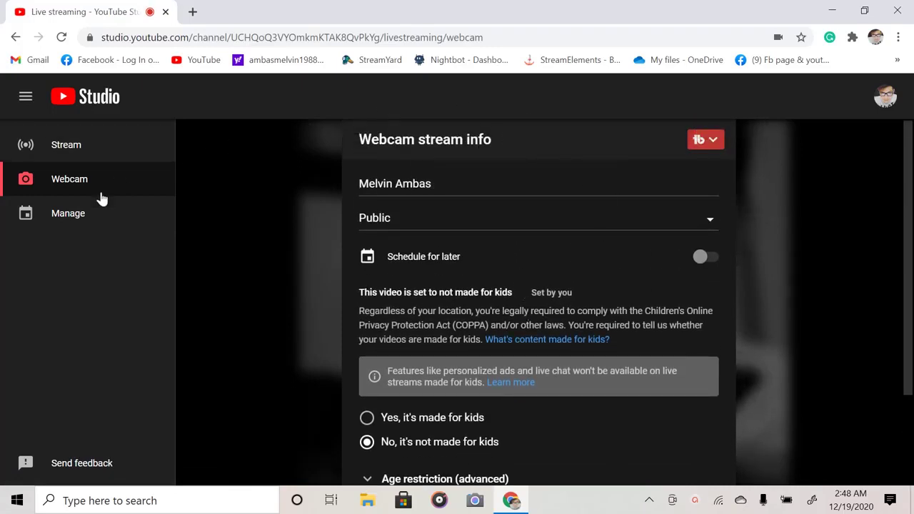
pyautogui.click(75, 220)
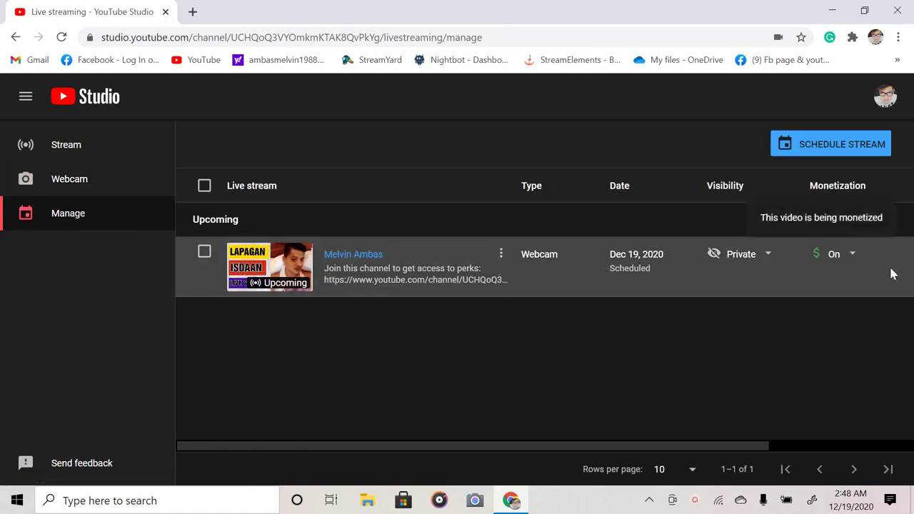
# Step: Open the upcoming webcam stream's preview with camera feed, Entertainment category and live chat
pyautogui.click(293, 265)
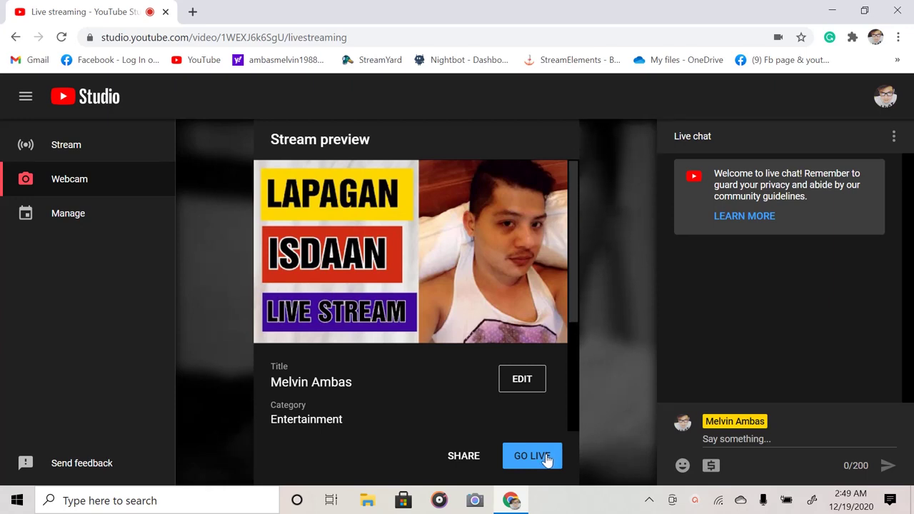
pyautogui.click(696, 500)
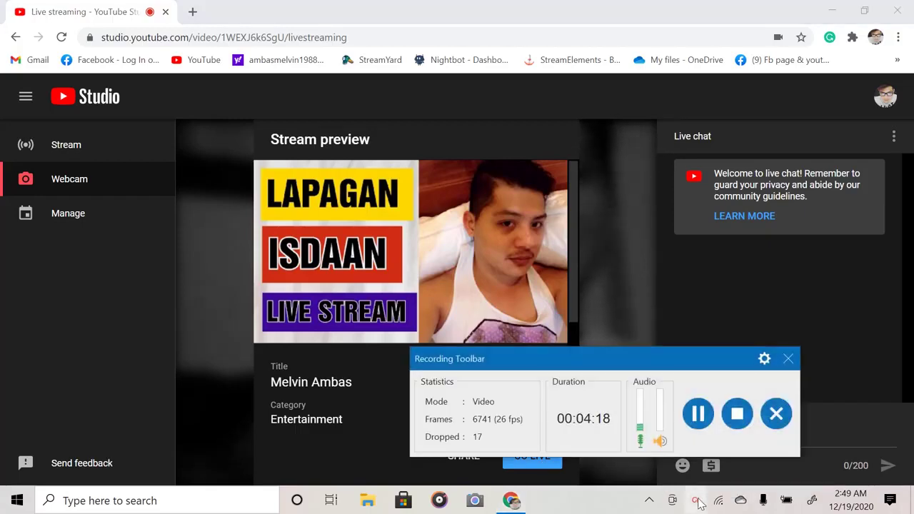